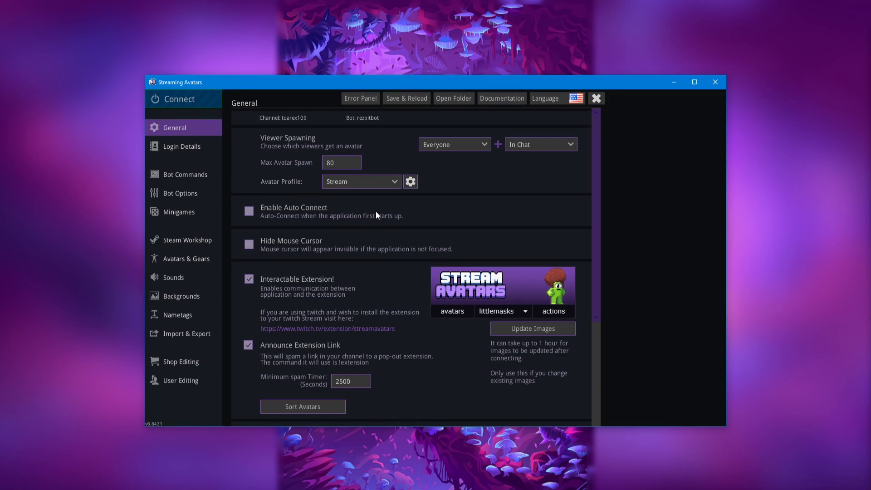
Step: Open Login Details and request a new Twitch channel token
click(172, 145)
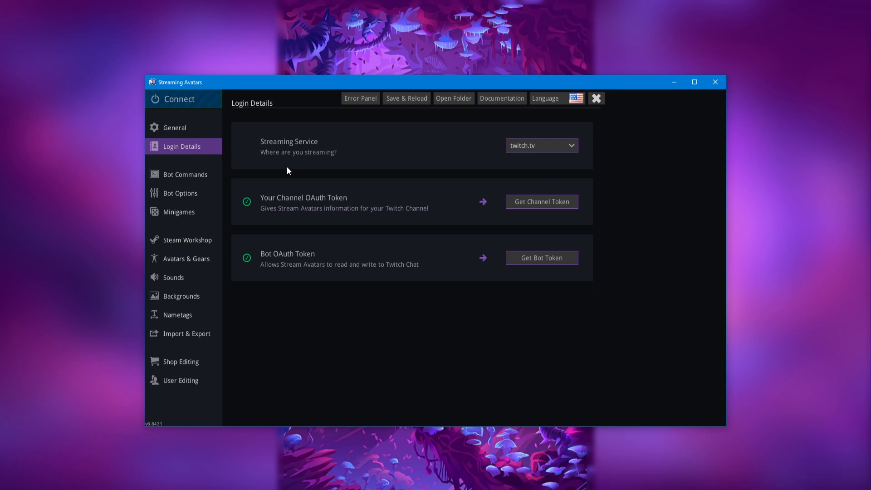
click(547, 201)
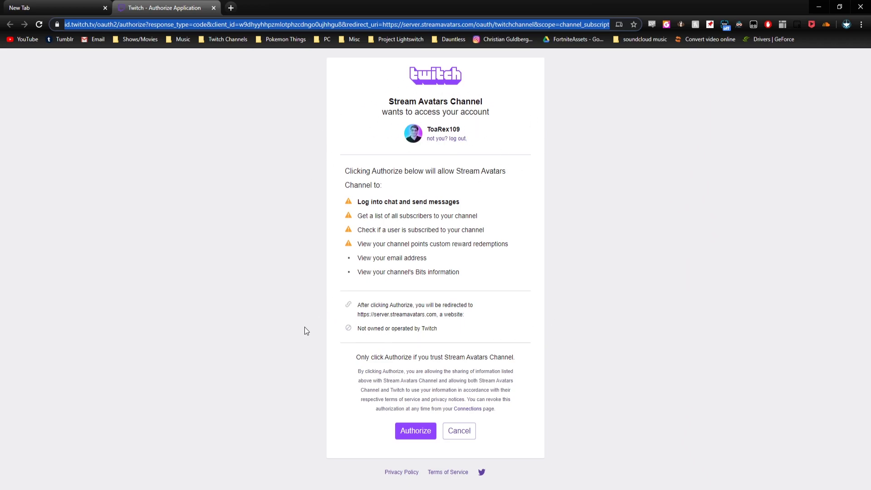
Step: Authorize Stream Avatars on Twitch and close the OAuth Success browser window
click(409, 438)
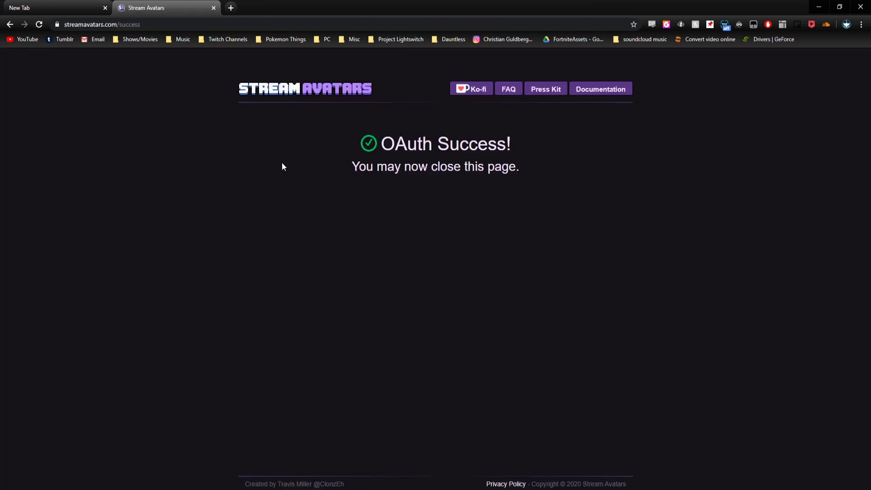
drag(477, 166, 327, 171)
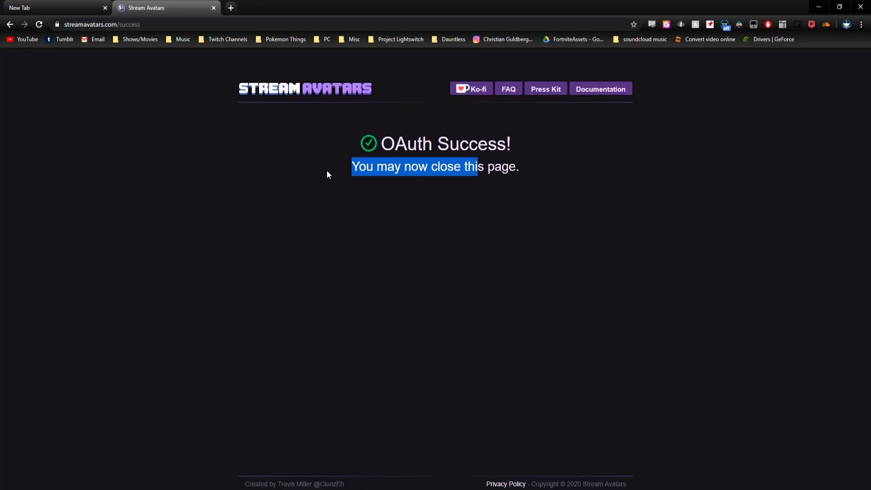
click(301, 195)
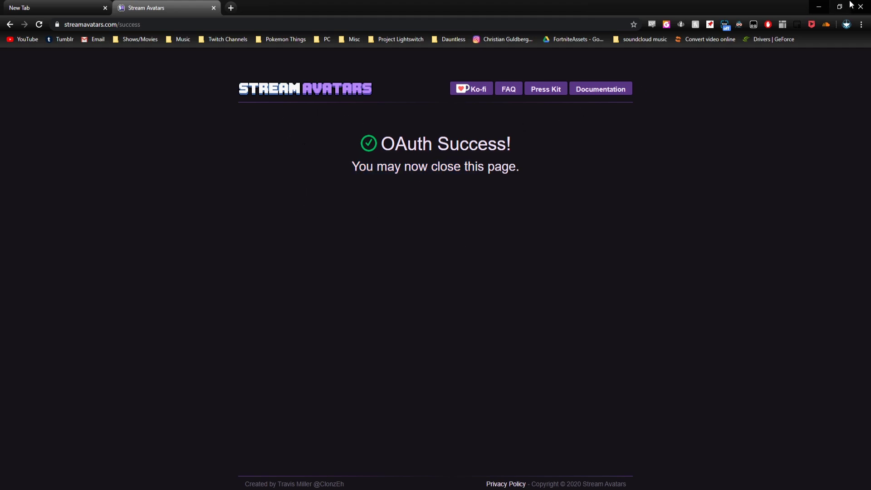
click(860, 7)
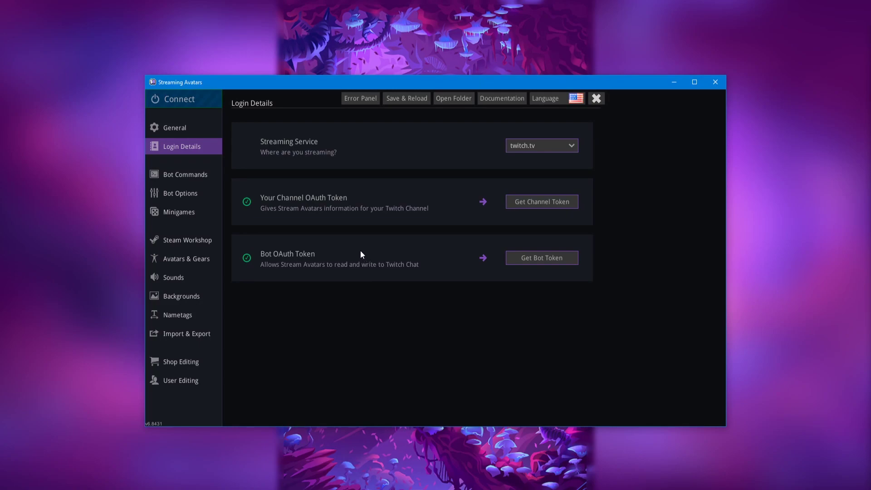
Step: Go to Bot Commands and open the custom commands editor
click(203, 177)
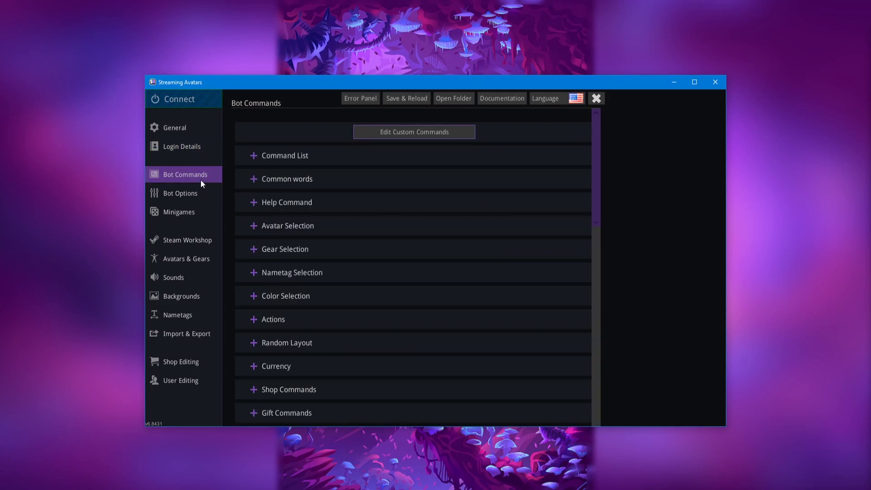
click(424, 134)
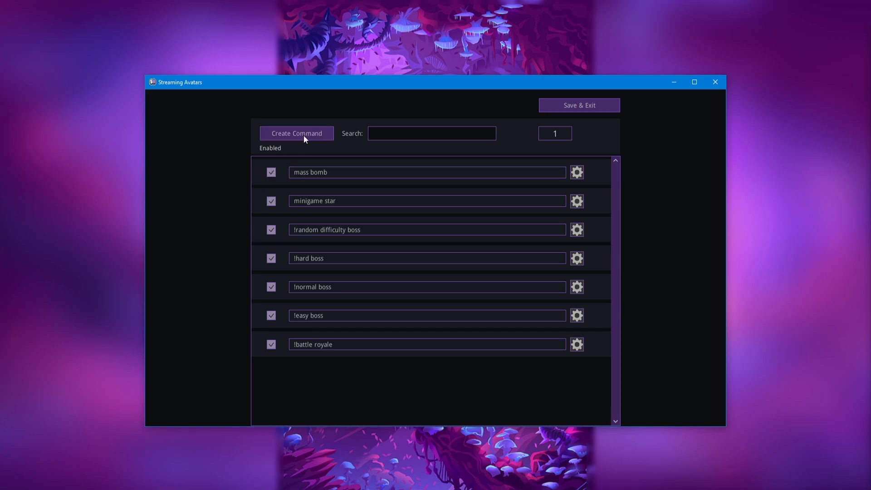
Step: Create a new custom command named 'Mass Dance'
click(292, 138)
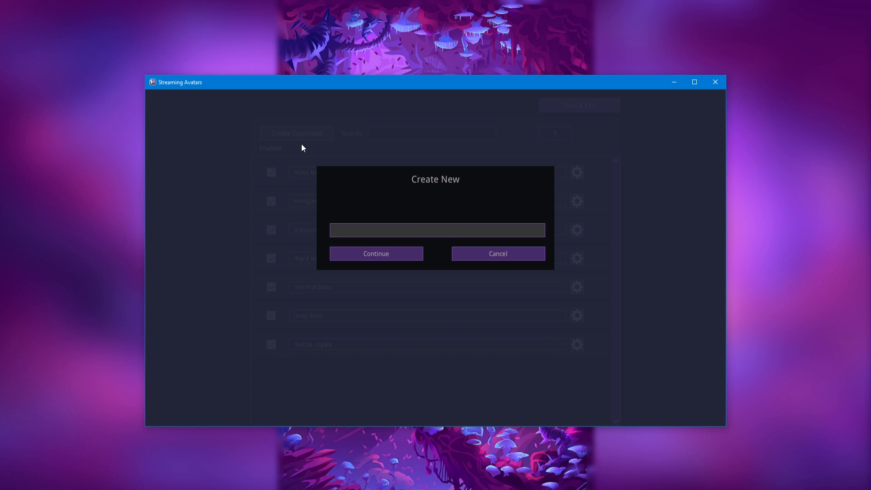
text(Mass Dance)
click(371, 252)
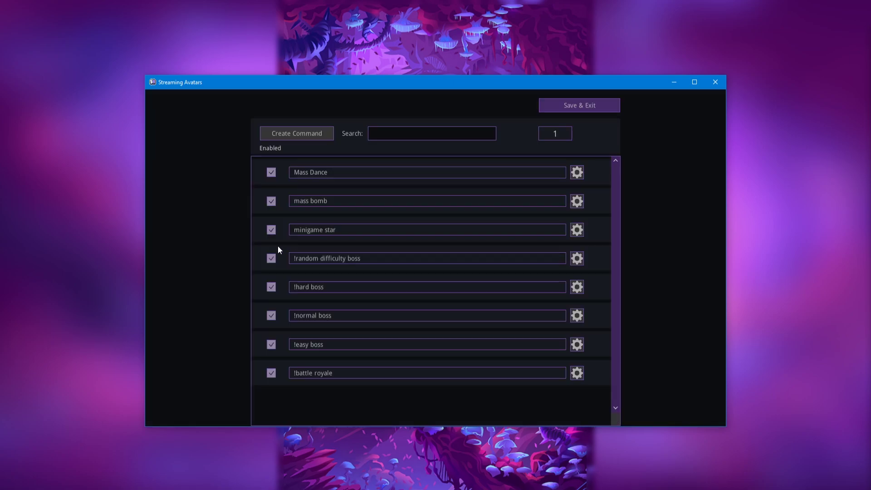
Step: Give the Mass Dance command the alias 'Dance Party' and keep its restriction at Caster
click(581, 174)
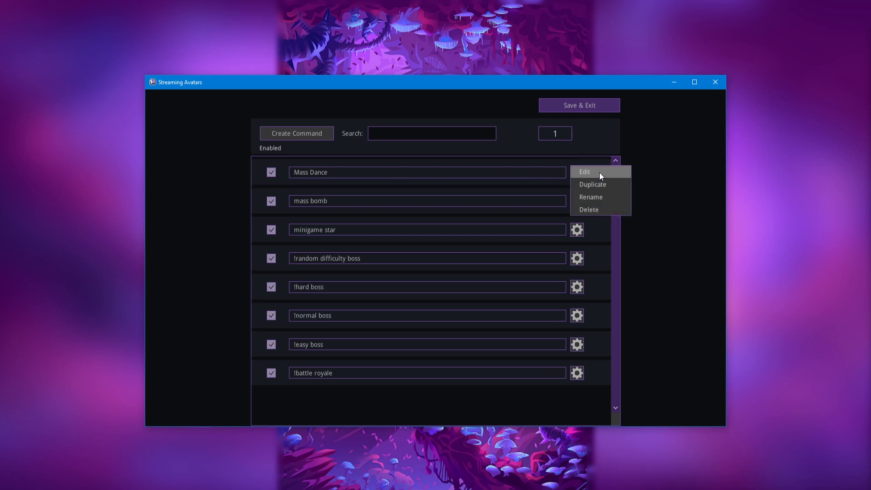
click(600, 173)
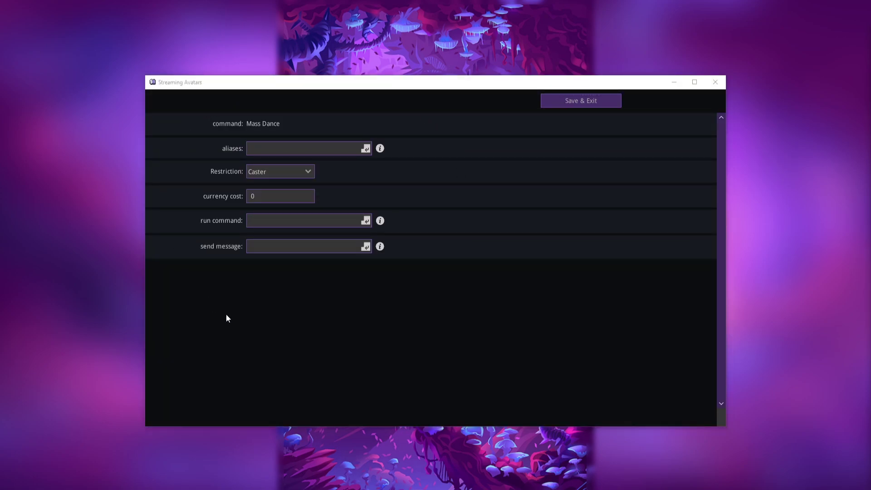
click(309, 152)
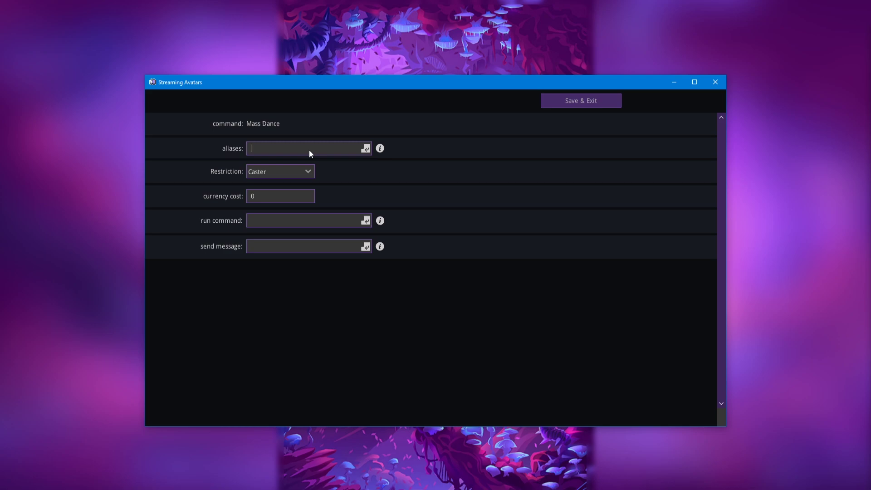
text(Dance Party)
key(Return)
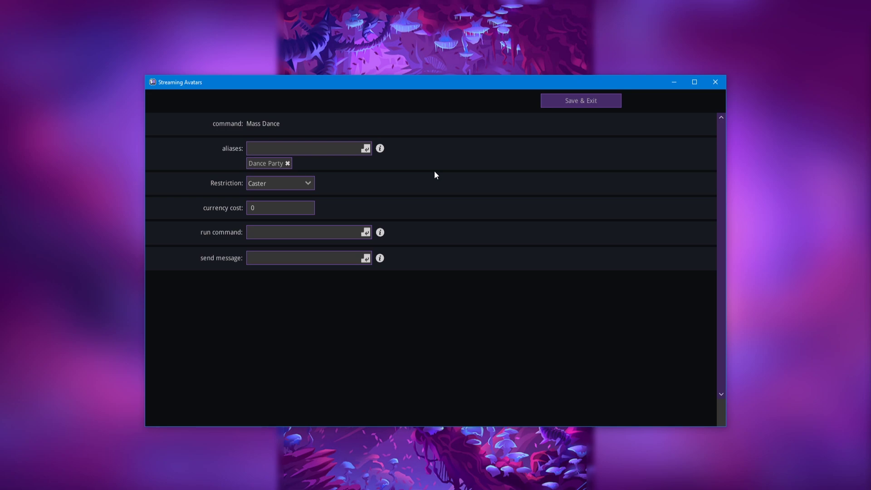
click(298, 183)
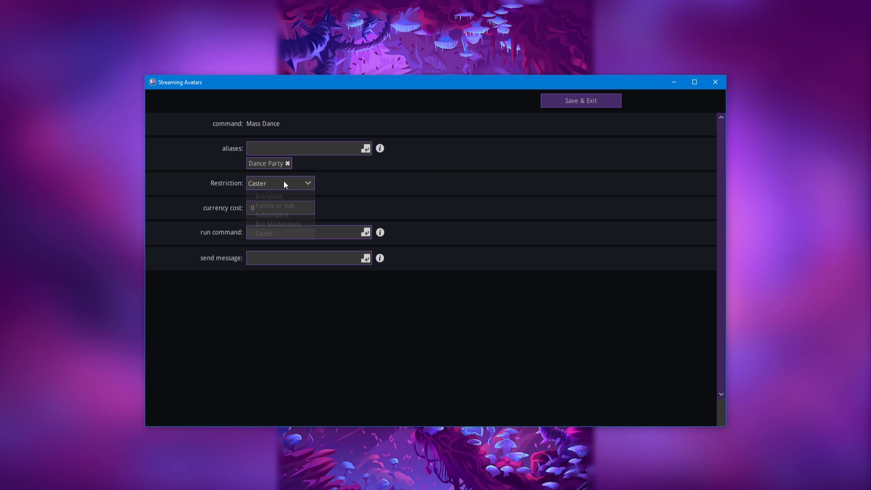
click(266, 183)
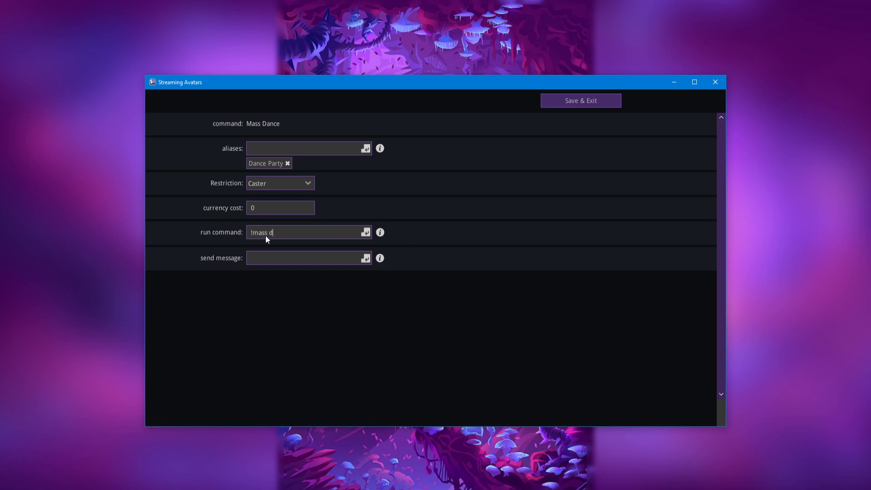
Step: Set Mass Dance's run command to '!mass dance' and its send message to 'Dance Party!'
key(Return)
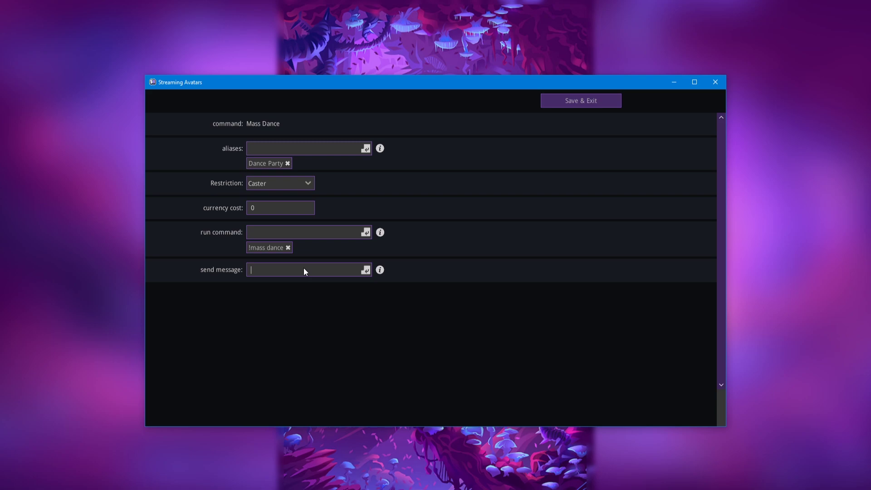
text(Dance Party!)
key(Return)
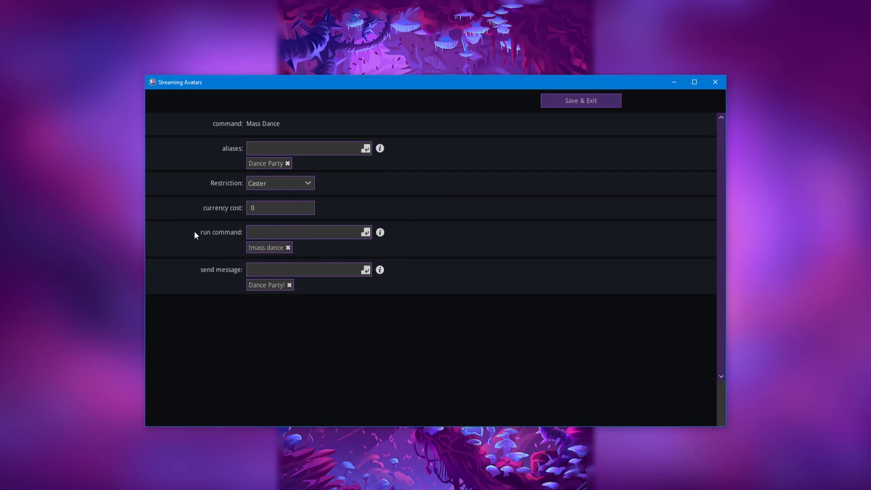
Step: Rework Mass Dance's run command tags, removing the '!currency add {0:user} 500' entry
click(291, 248)
key(BackSpace)
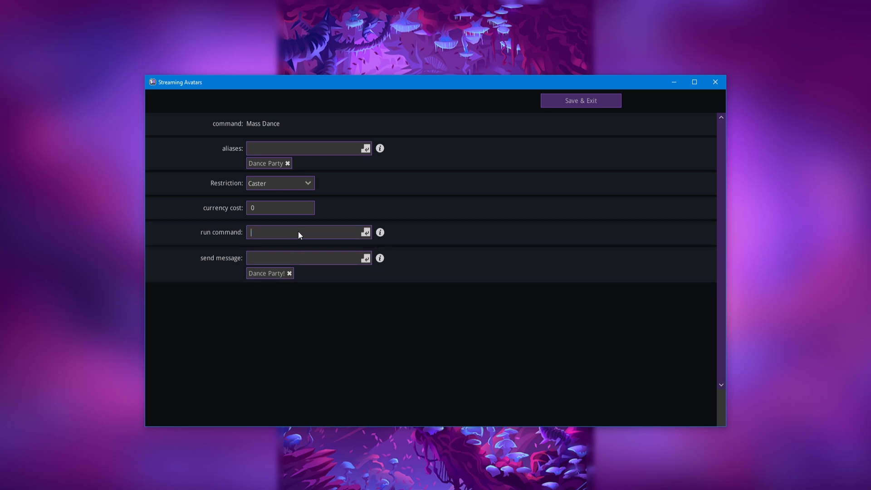
text(!currenc)
text(:user} 500)
key(Return)
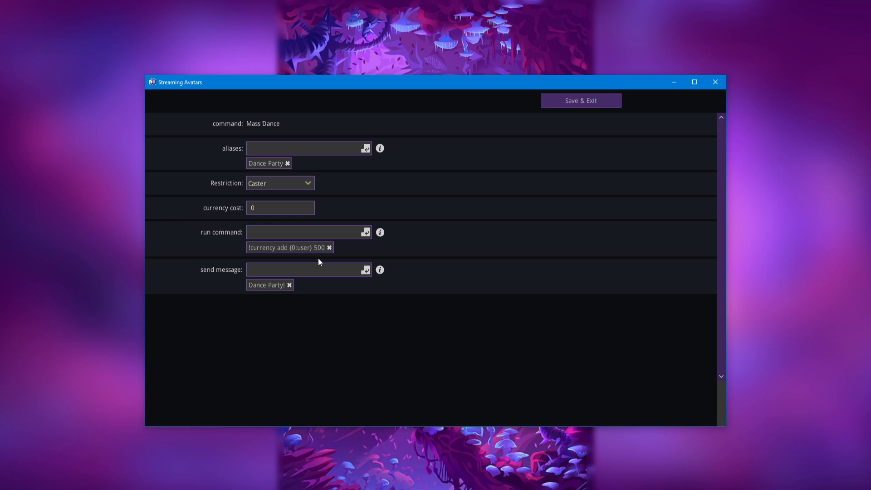
click(330, 247)
mouse_move(383, 146)
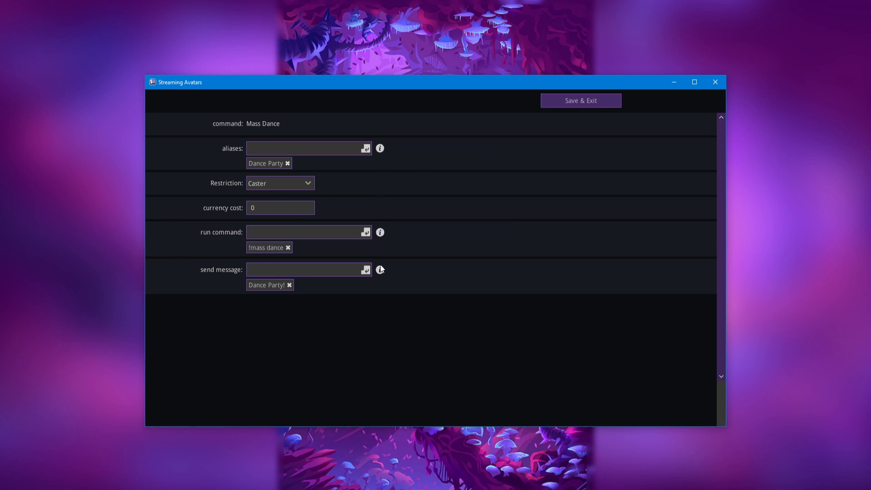
mouse_move(379, 271)
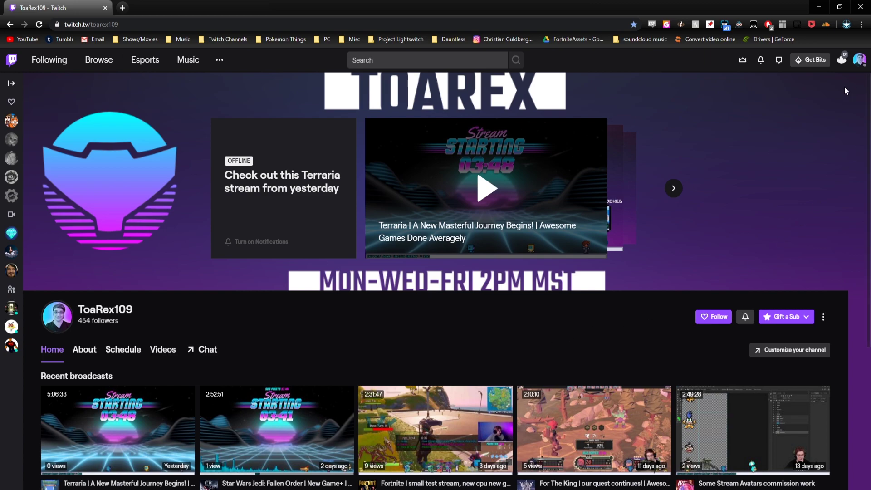
Step: Open the Twitch account menu to reach the Creator Dashboard
click(860, 61)
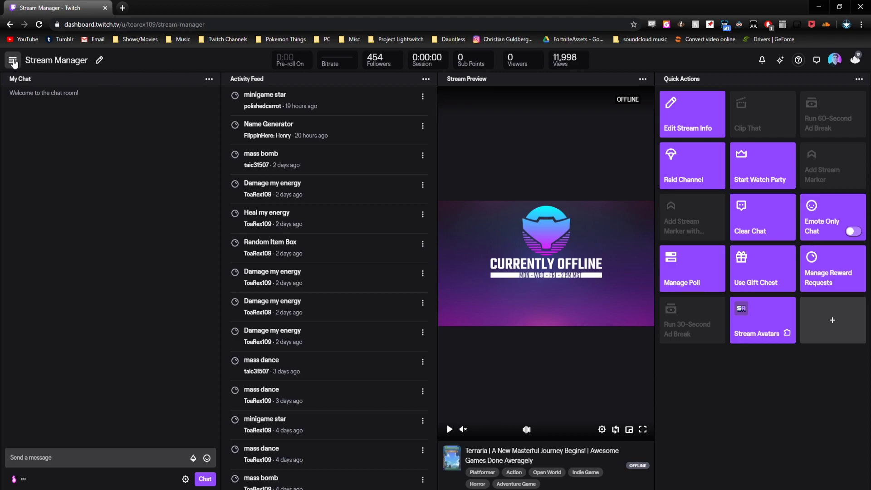
Step: Navigate through Community > Channel Points to the Manage Rewards list
click(16, 63)
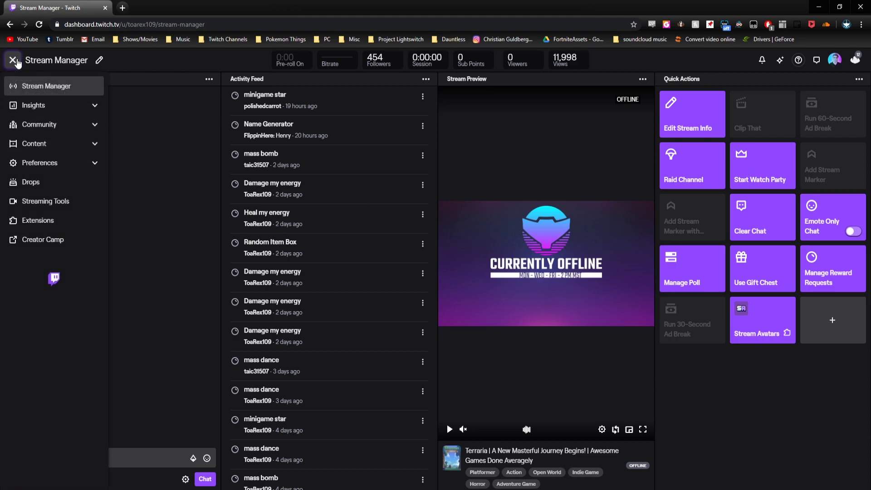
click(80, 127)
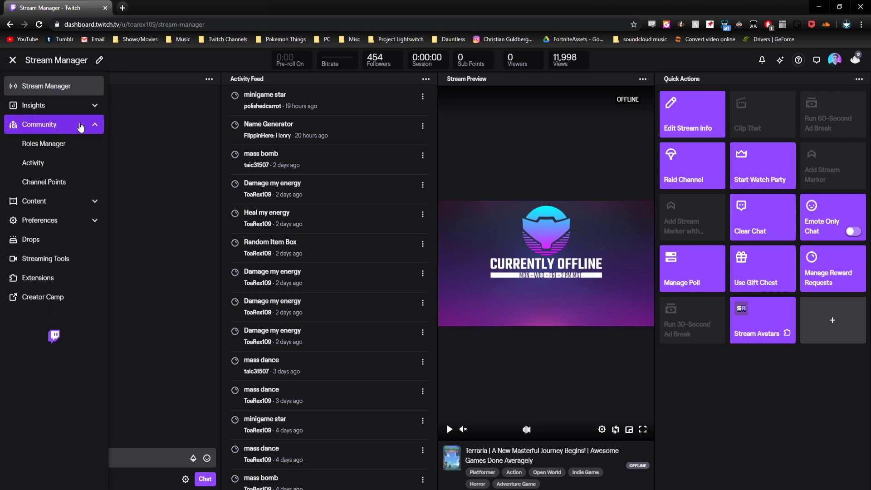
click(63, 184)
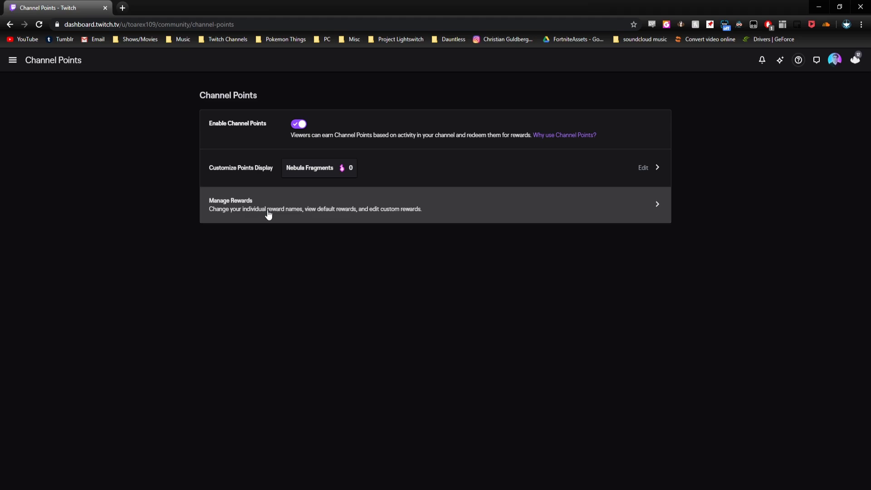
click(269, 213)
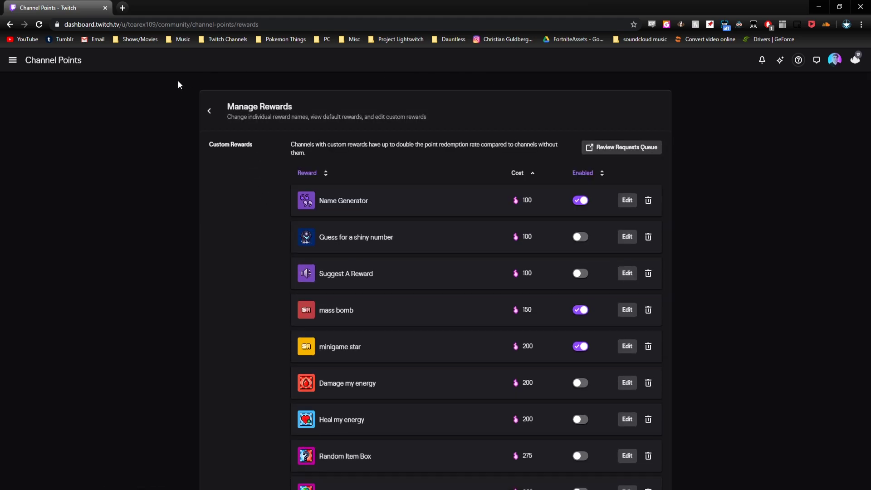
scroll(249, 326, down, 2)
scroll(249, 327, down, 20)
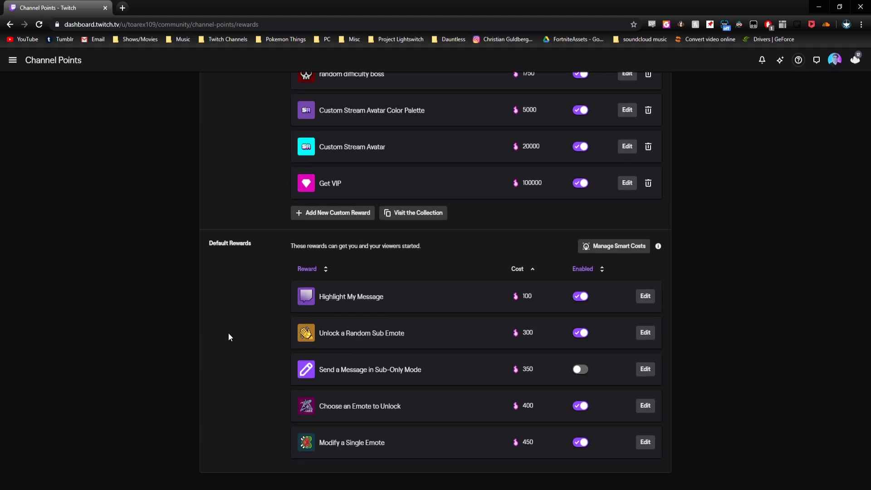
scroll(221, 347, up, 1)
scroll(221, 346, up, 1)
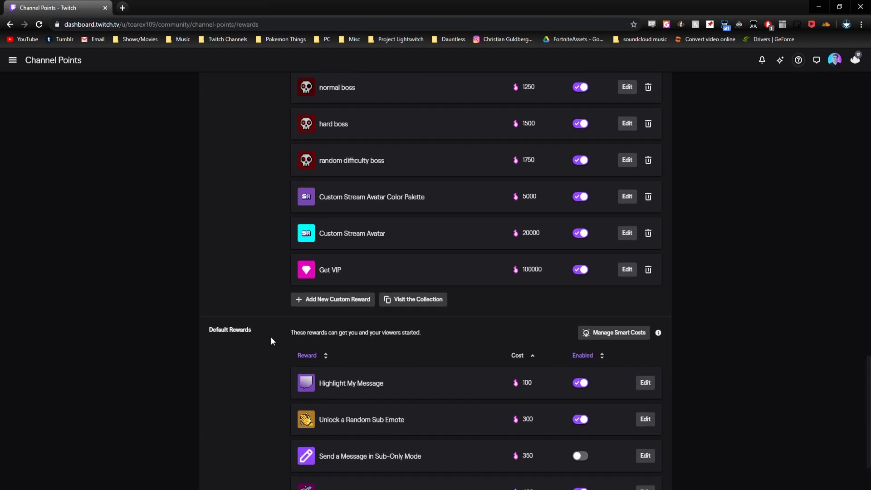
Step: Start a new custom channel-points reward and name it 'Dance Party'
click(336, 308)
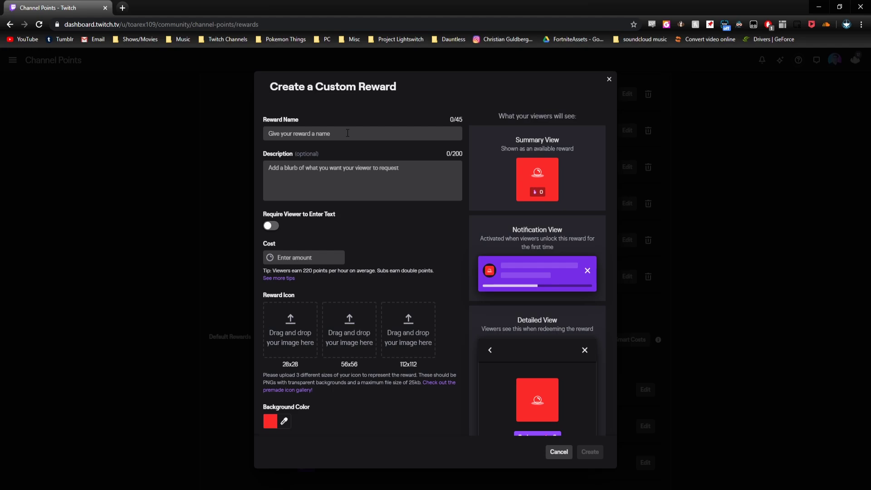
click(347, 133)
text(Mass Danc)
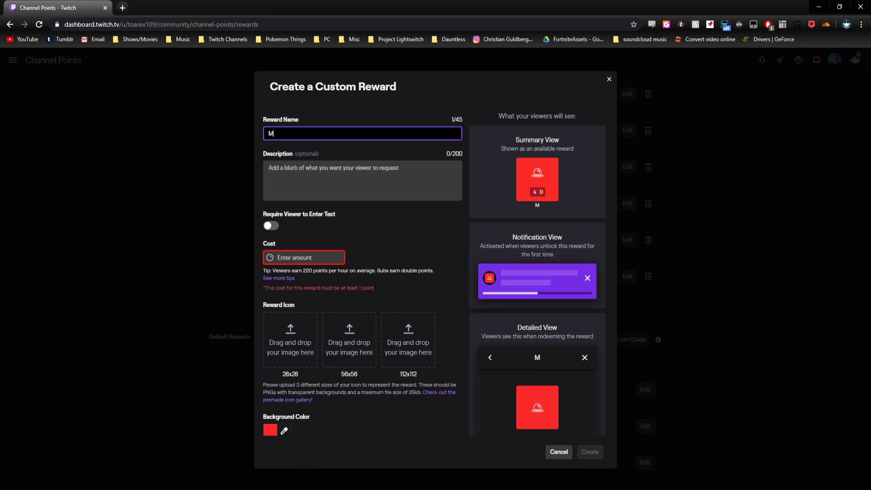
key(BackSpace)
key(BackSpace)
key(BackSpace)
key(BackSpace)
key(BackSpace)
key(BackSpace)
key(BackSpace)
key(BackSpace)
key(BackSpace)
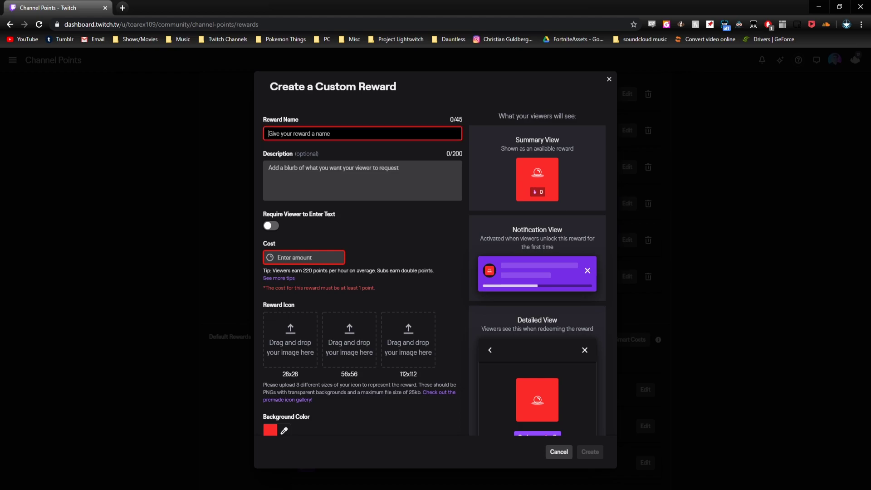
text(Dance Party)
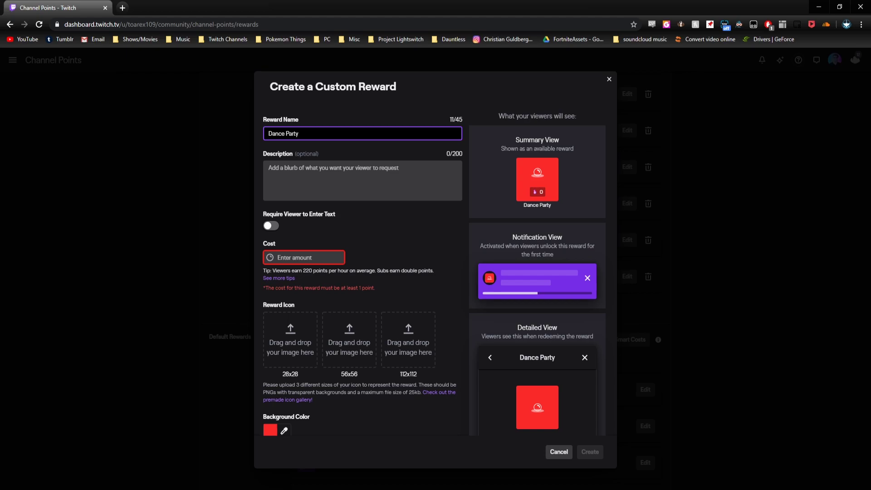
key(alt+Tab)
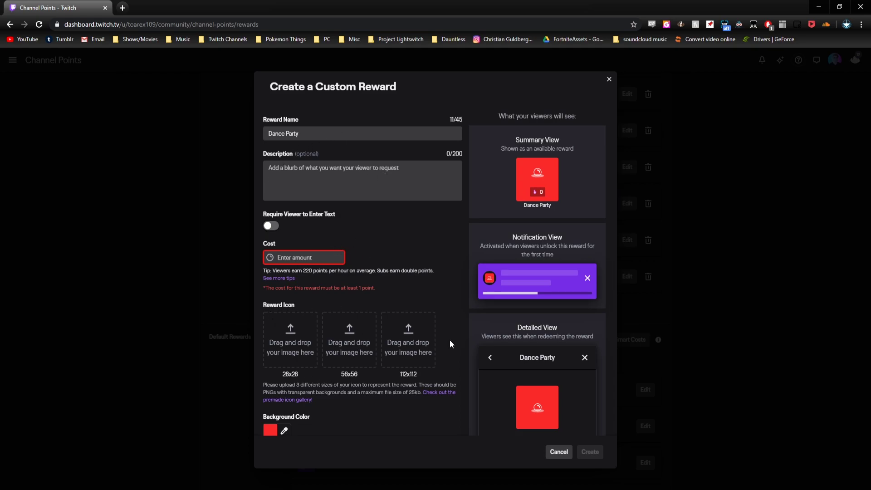
scroll(448, 343, down, 2)
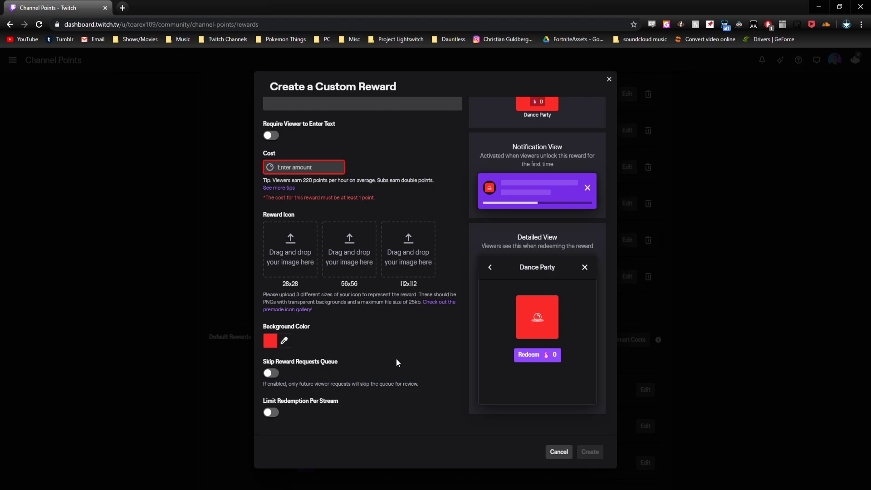
scroll(405, 370, up, 1)
scroll(406, 372, down, 1)
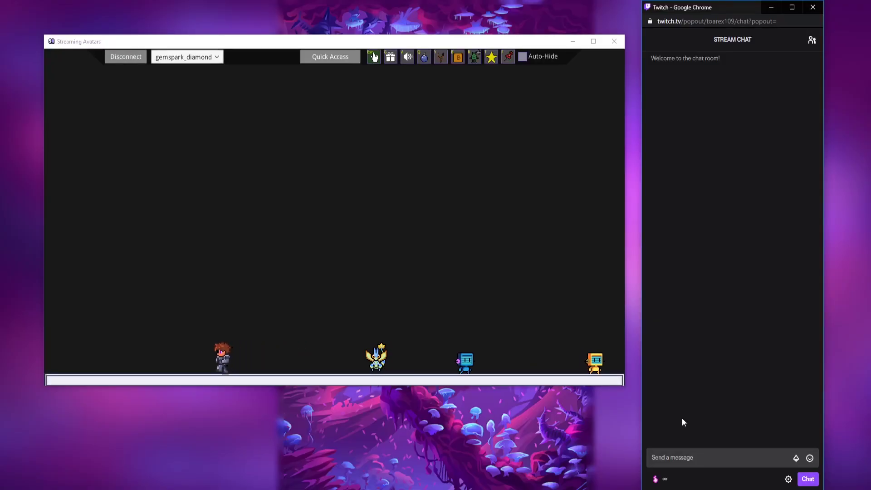
Step: Redeem the 'Dance Party' channel-points reward for 150 points from the Twitch chat popout
click(664, 483)
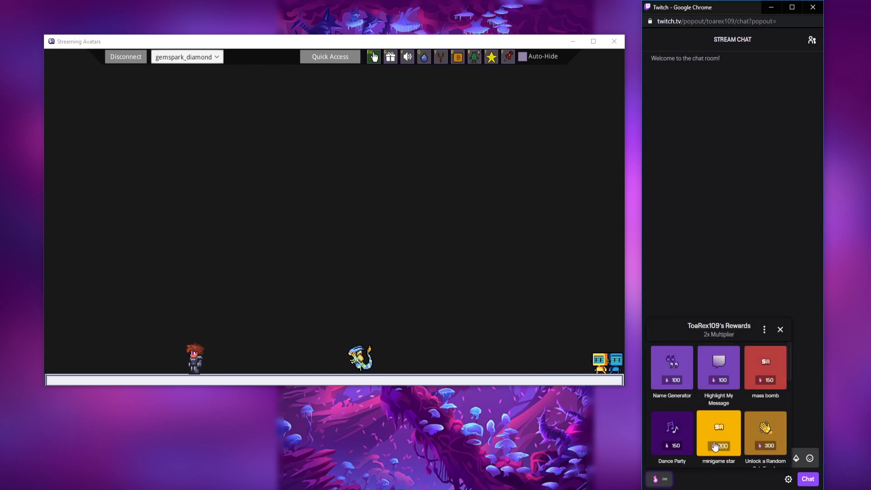
click(675, 436)
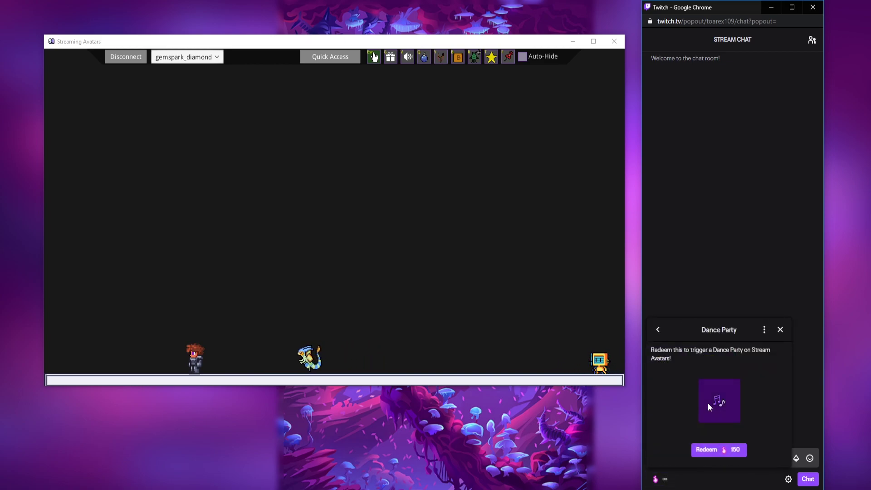
click(728, 451)
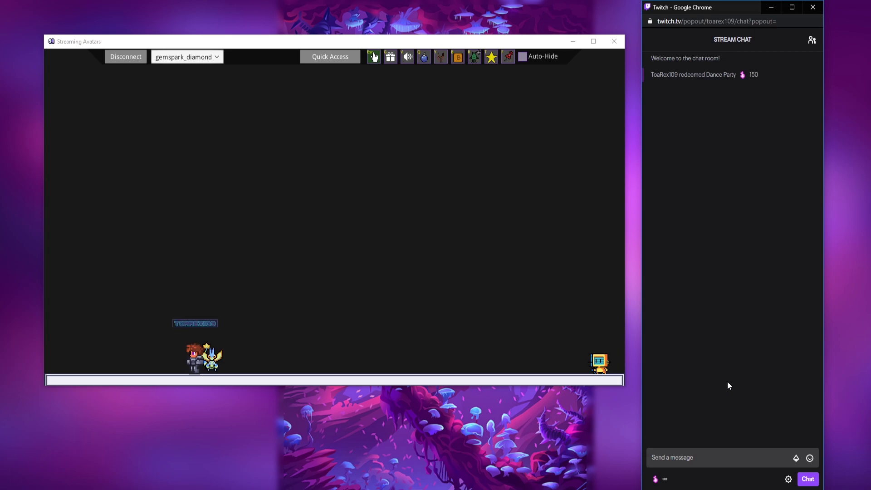